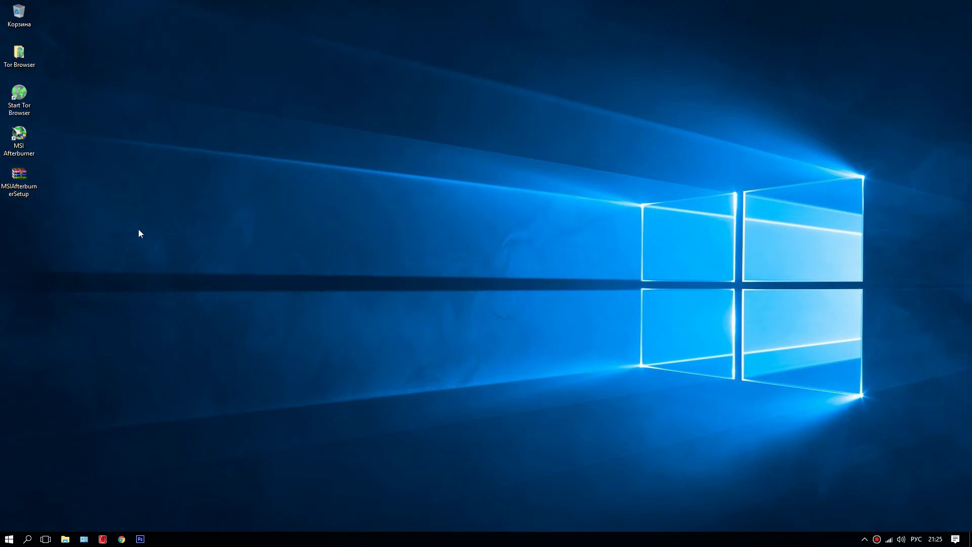
- Move the MSIAfterburnerSetup archive out of the desktop's icon column to a spot beside it
drag(19, 177, 140, 144)
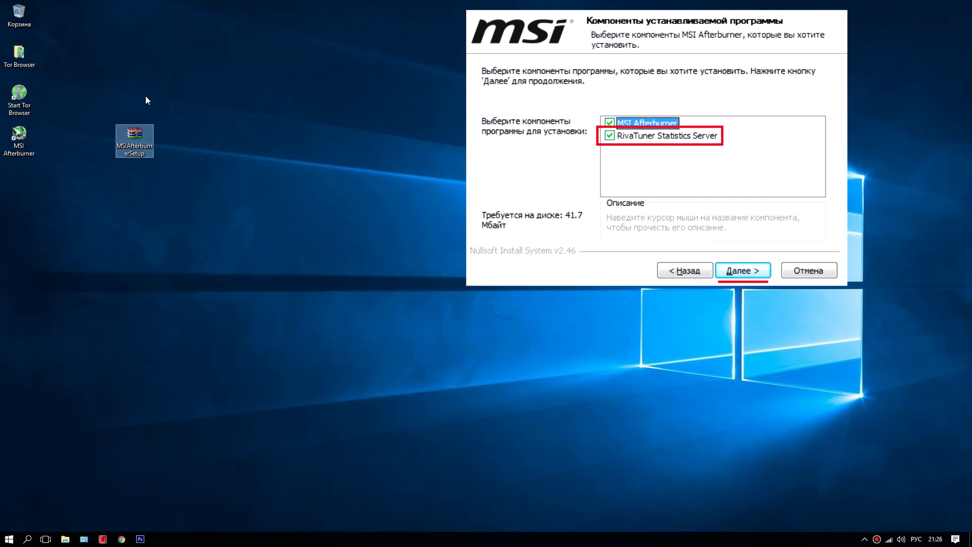
click(19, 137)
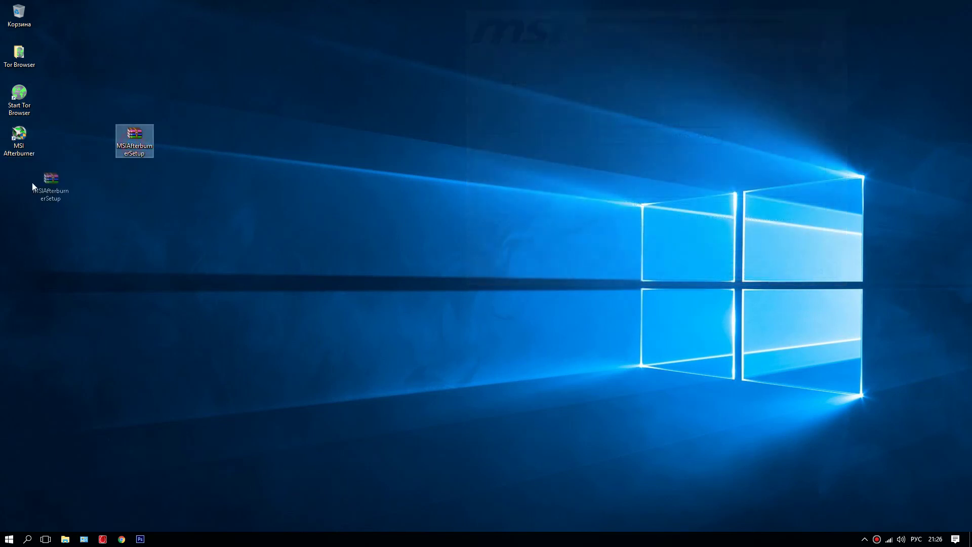
drag(6, 189, 43, 188)
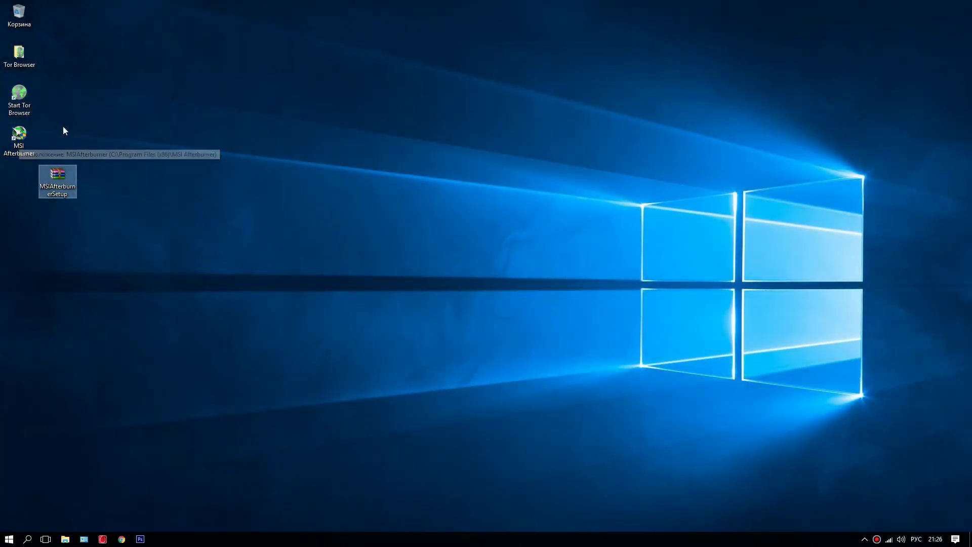
- Launch MSI Afterburner from its desktop shortcut and allow it to start
click(15, 138)
double_click(15, 139)
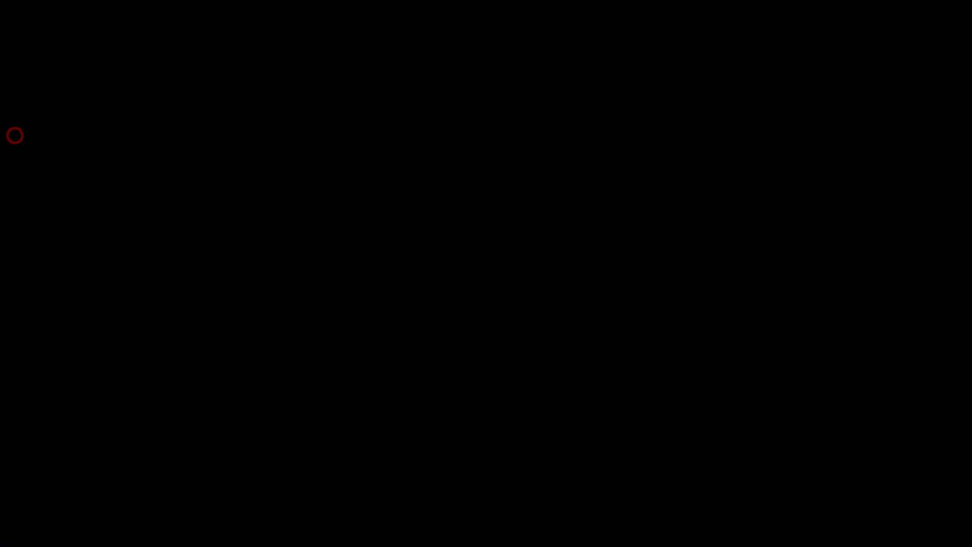
click(426, 337)
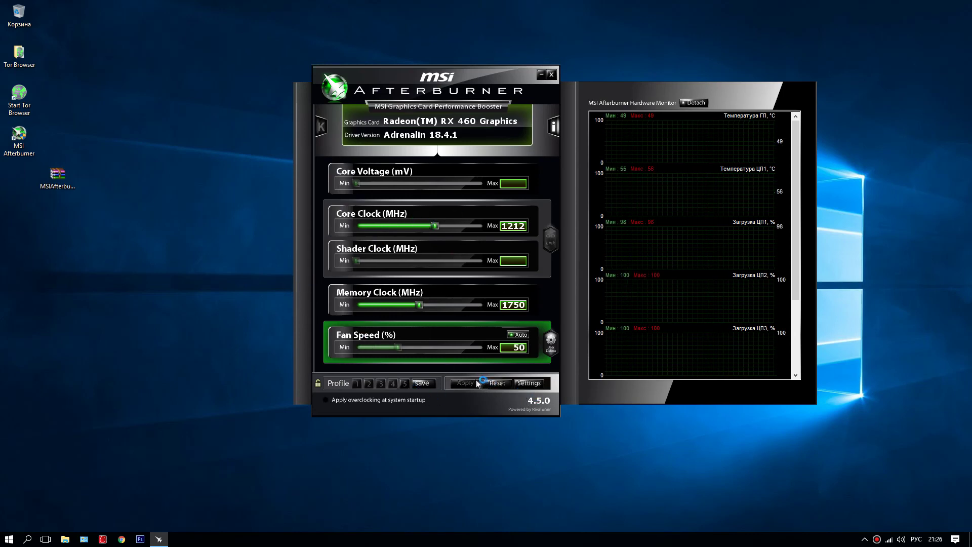
- Open the Afterburner interface settings and choose the "Default MSI Afterburner v2 skin - big edition" skin
click(529, 384)
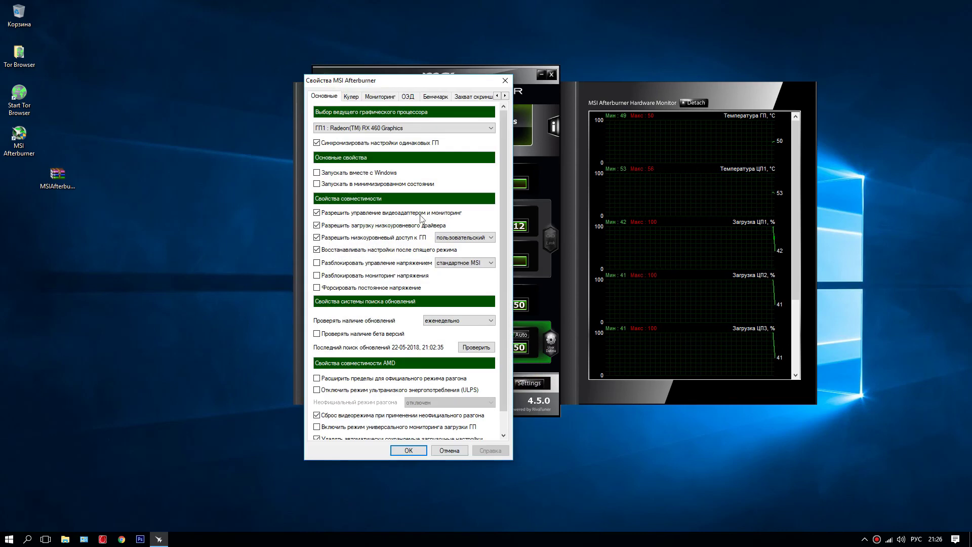
click(506, 96)
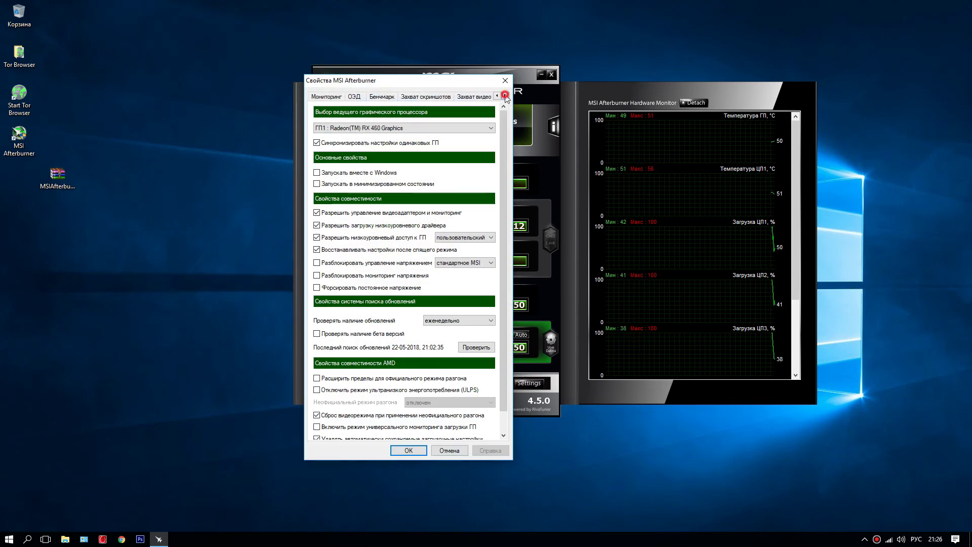
click(506, 96)
click(447, 96)
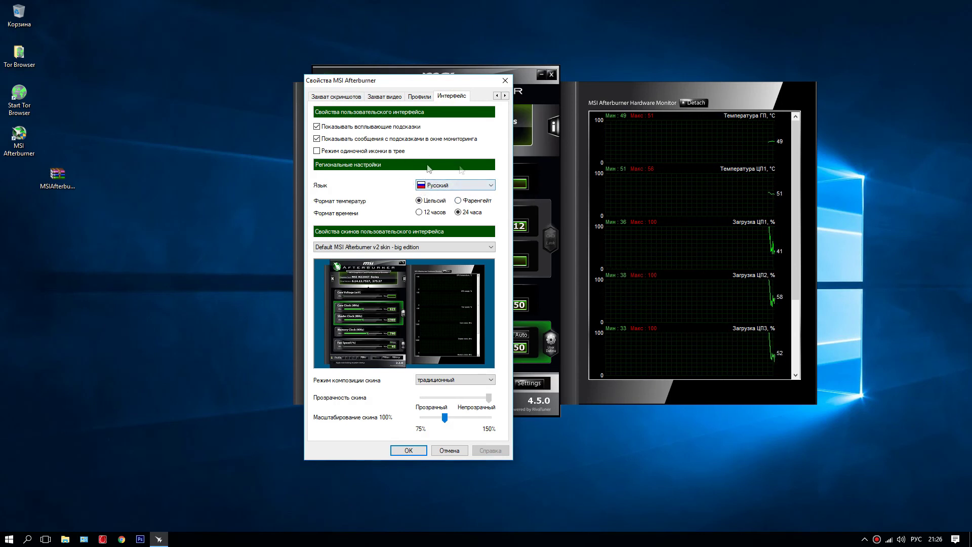
click(357, 247)
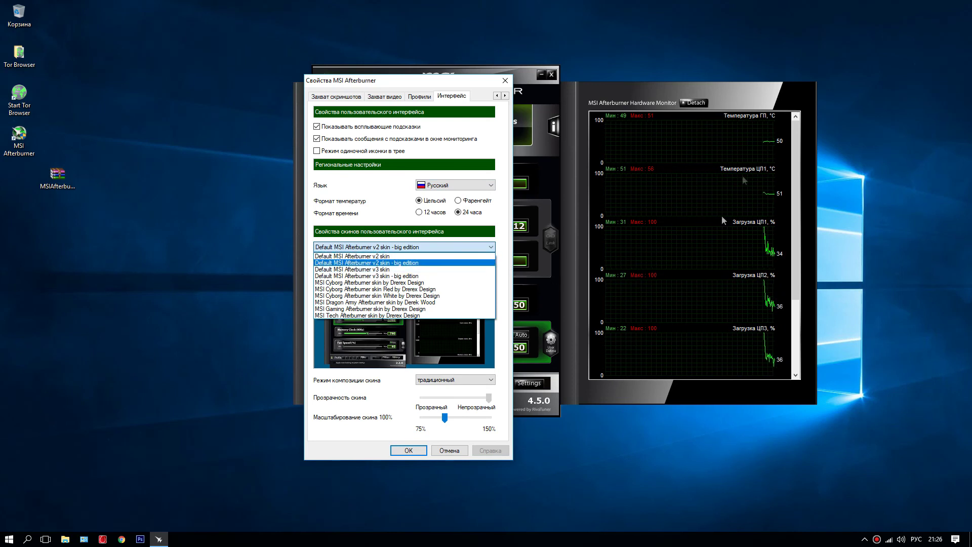
click(366, 263)
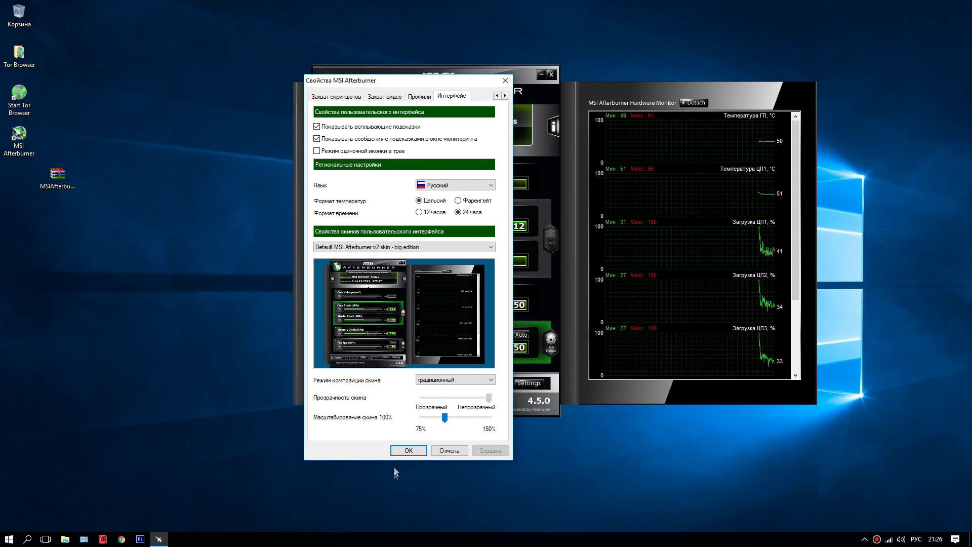
- Go to the monitoring settings (Мониторинг) and select the GPU temperature graph (Температура ГП) in the graph list
click(497, 96)
click(497, 96)
click(496, 95)
click(497, 96)
click(497, 96)
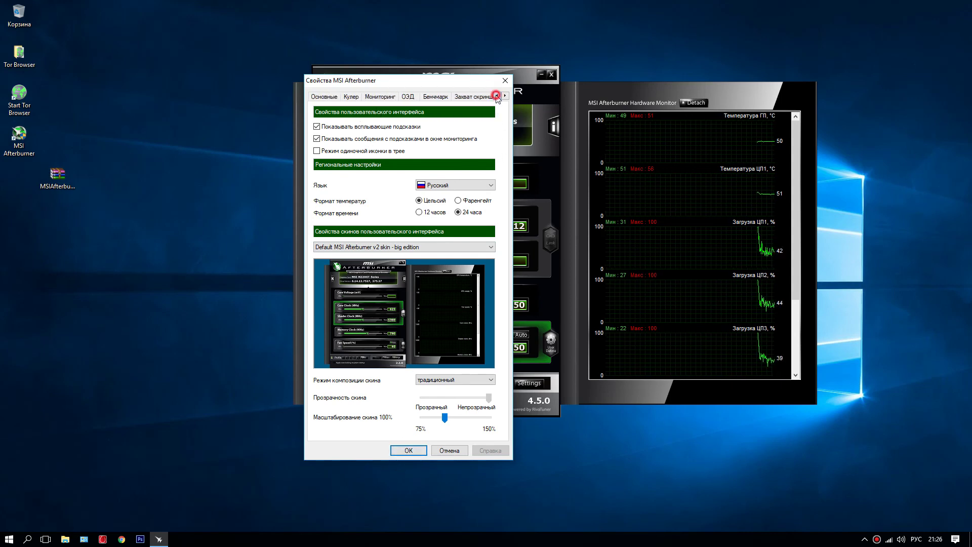
click(380, 96)
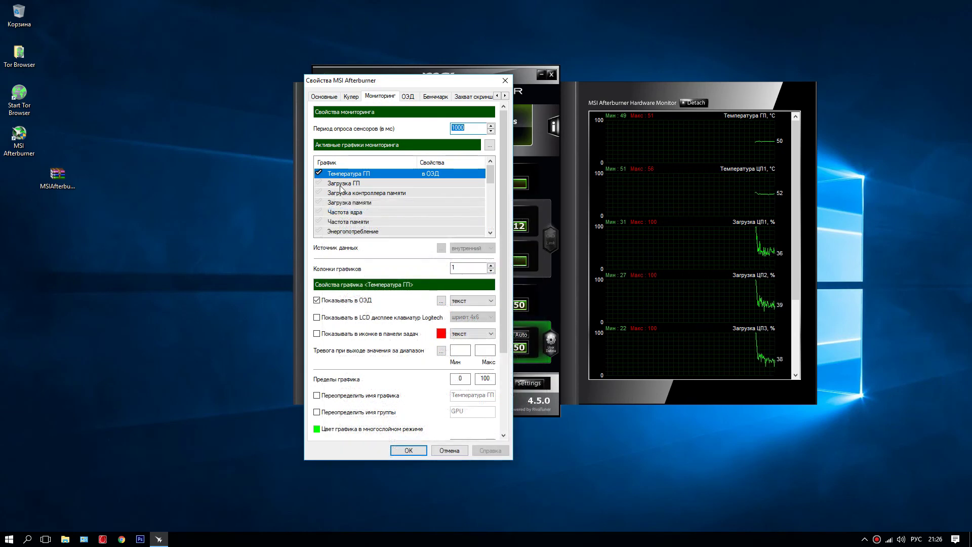
mouse_move(347, 183)
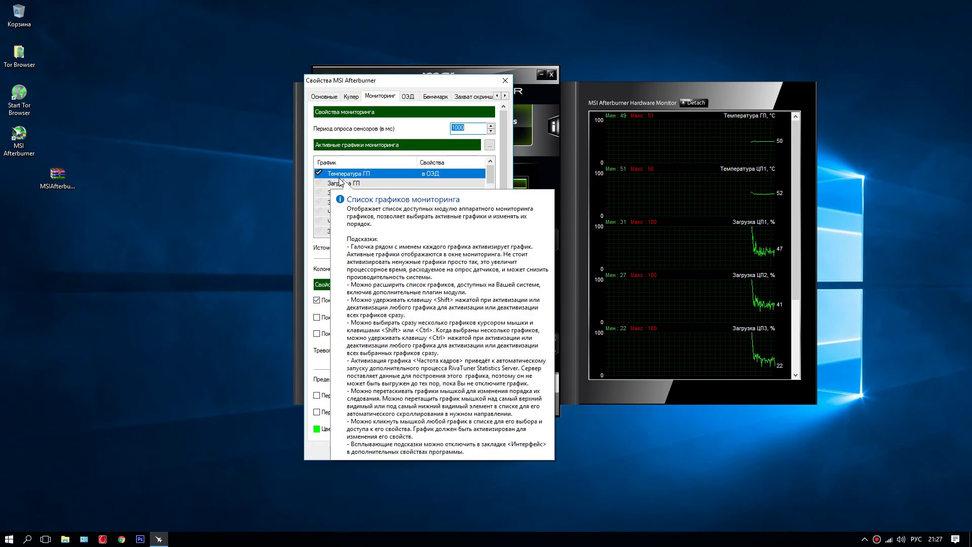
click(340, 184)
click(340, 174)
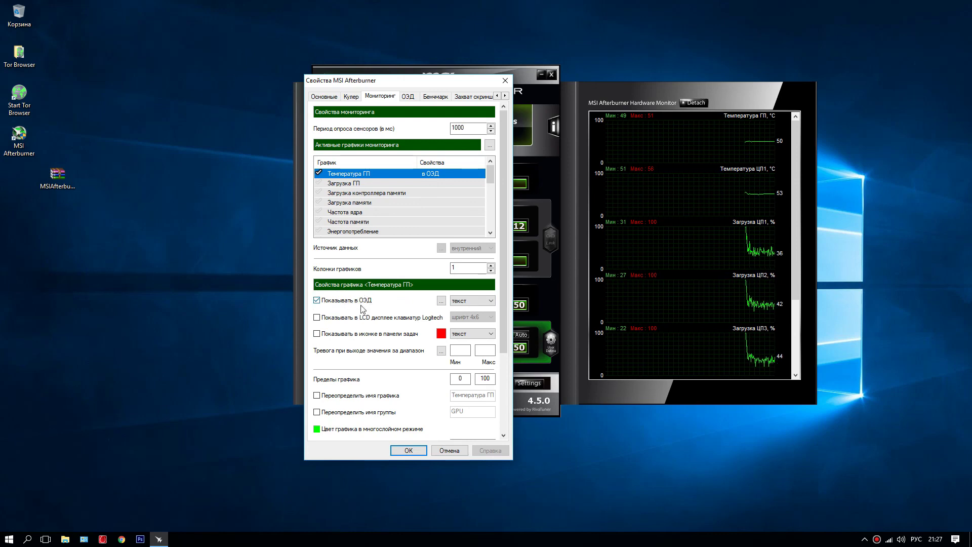
- Select the CPU1 temperature graph (Температура ЦП1) and make sure Показывать в ОЭД is enabled for it
scroll(340, 188, down, 3)
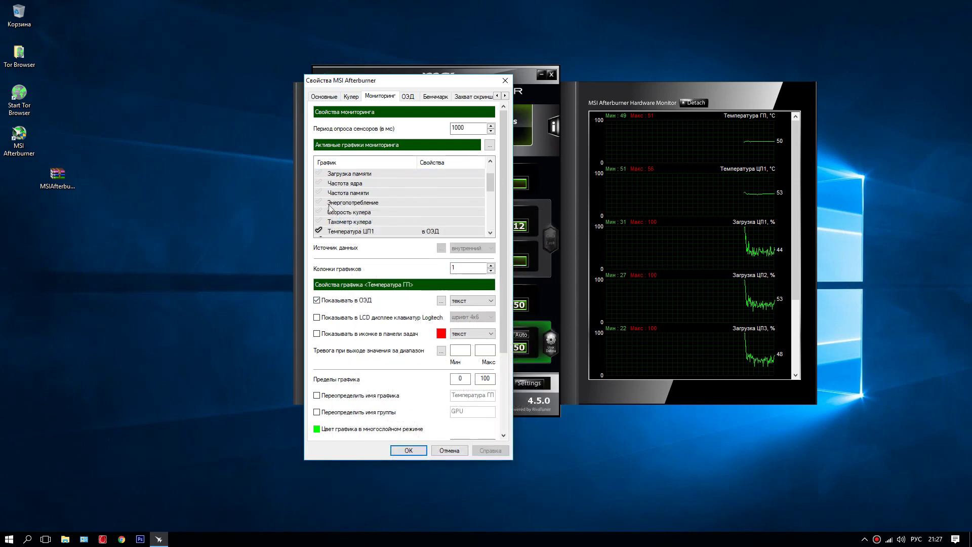
click(331, 204)
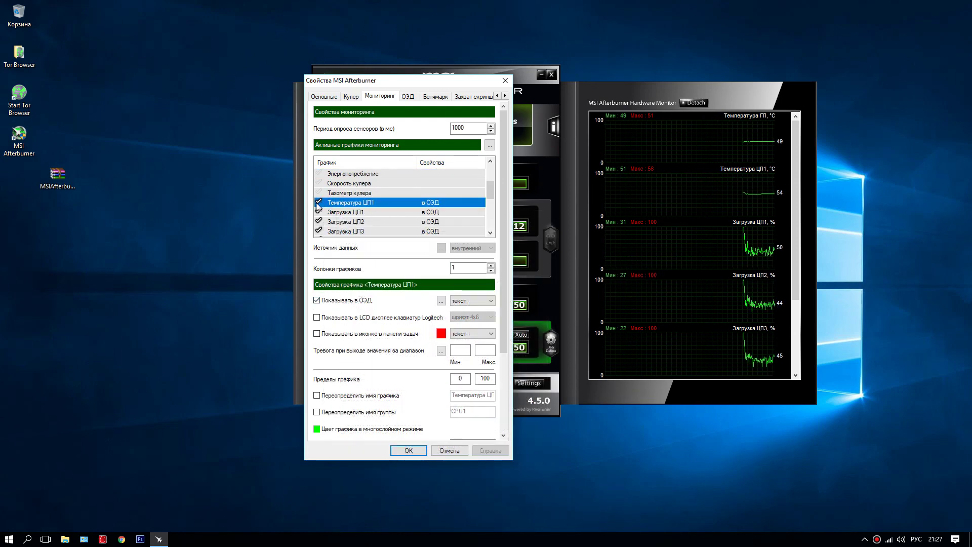
scroll(324, 205, down, 1)
scroll(325, 205, up, 1)
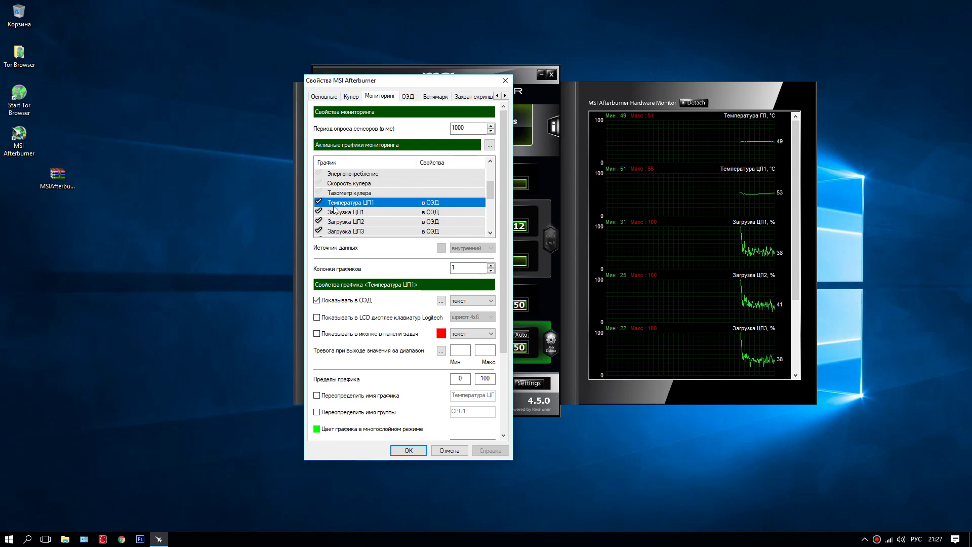
click(318, 299)
click(318, 300)
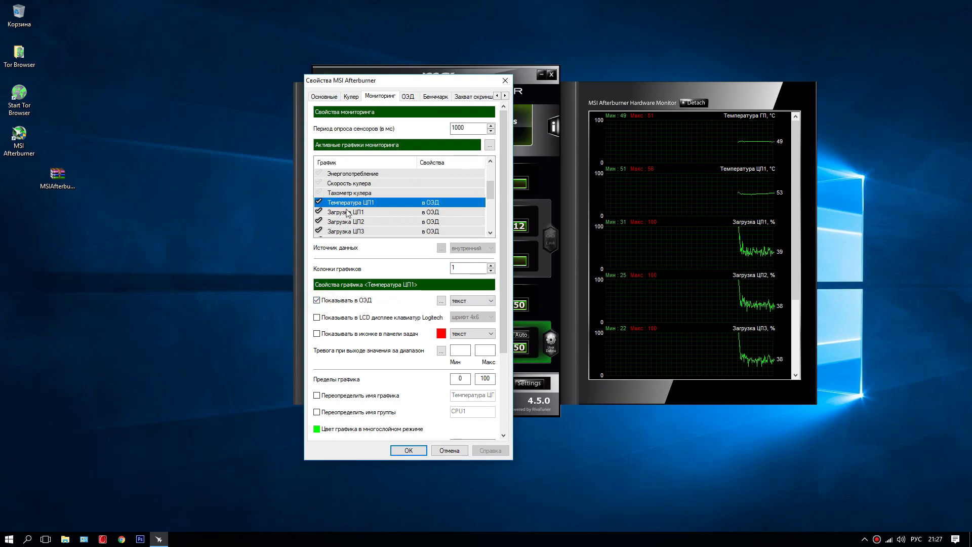
- Activate the frame rate graph (Частота кадров), enable Показывать в ОЭД for it, and apply the monitoring settings
scroll(344, 212, down, 2)
scroll(335, 196, up, 1)
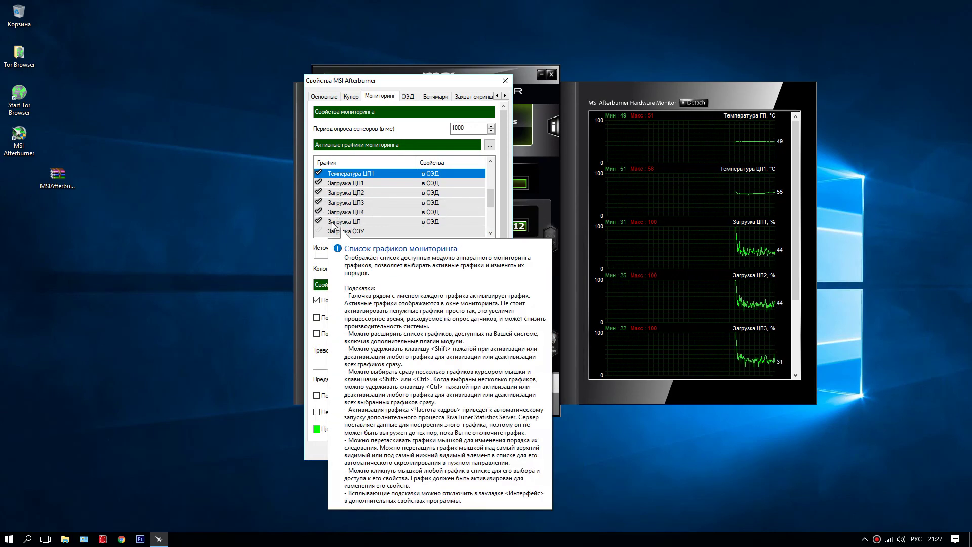
scroll(336, 226, down, 1)
scroll(336, 225, down, 2)
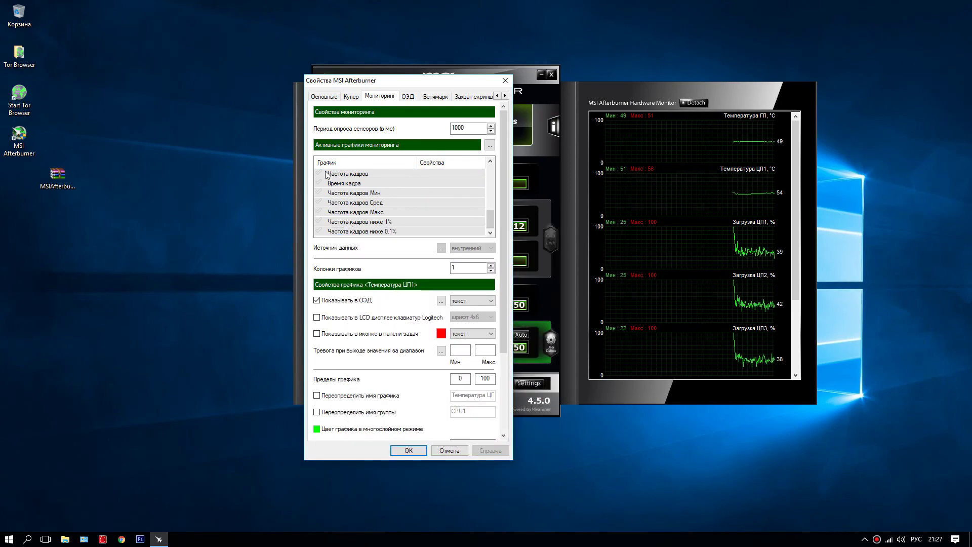
click(319, 173)
click(329, 175)
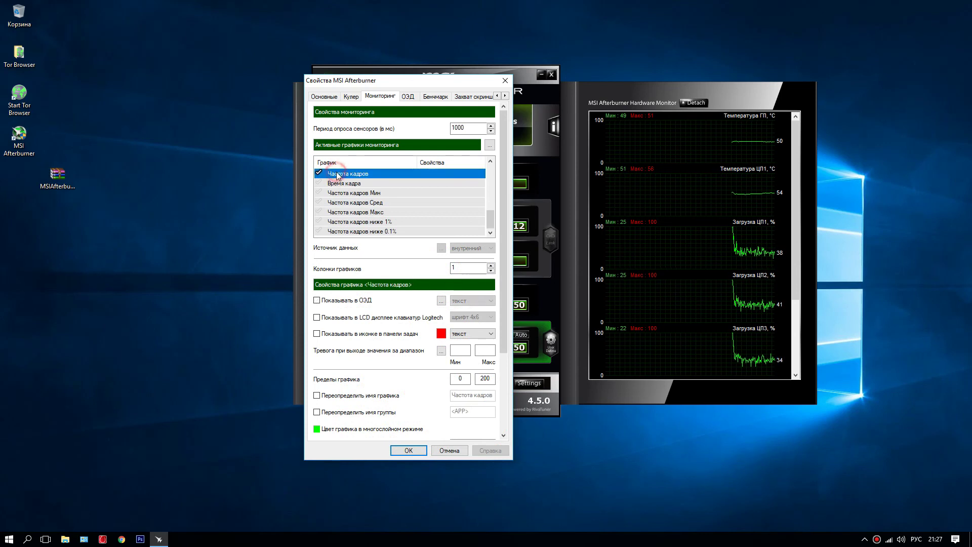
click(317, 301)
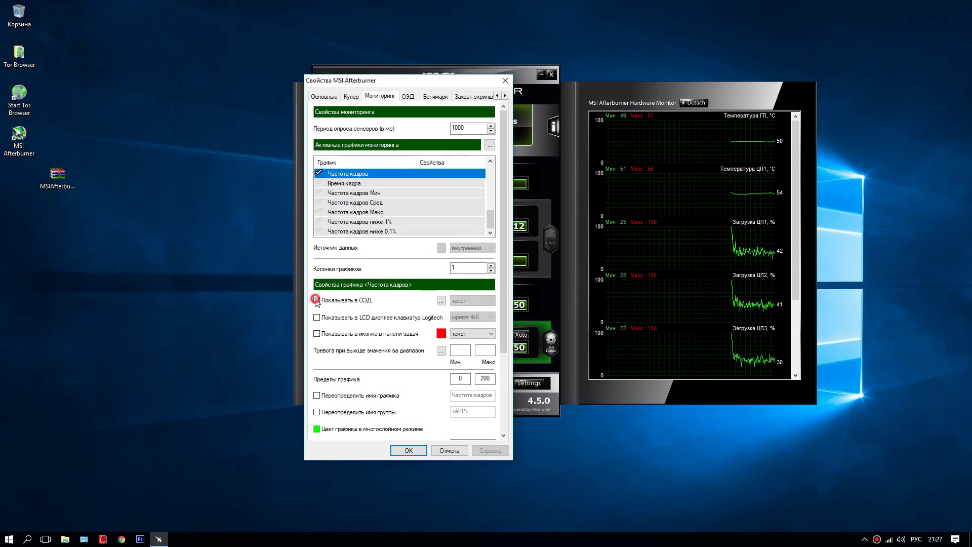
click(408, 451)
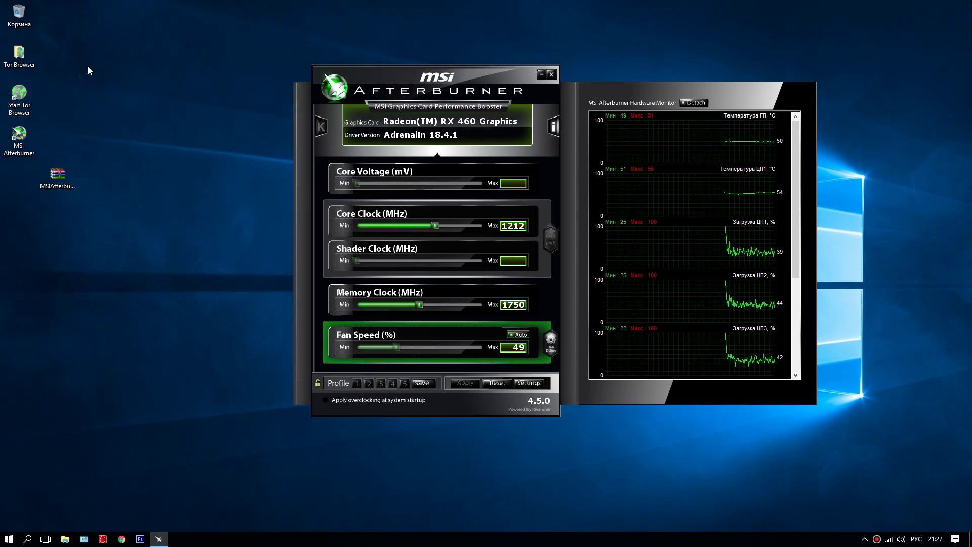
click(8, 539)
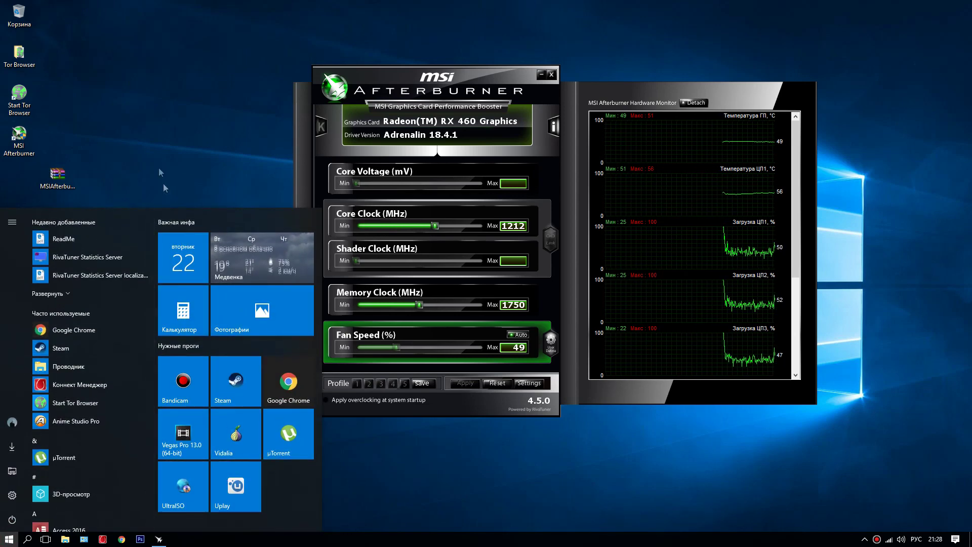
click(150, 148)
click(9, 539)
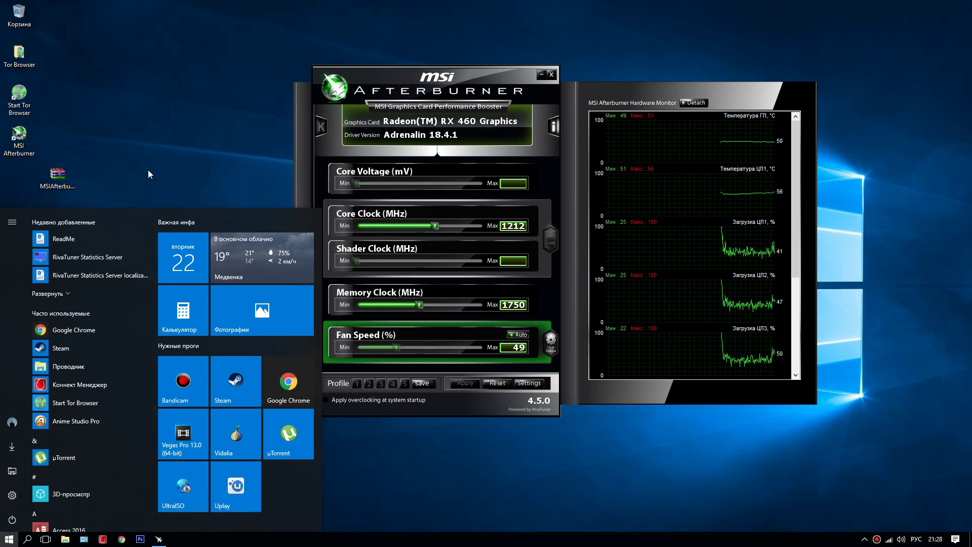
click(213, 177)
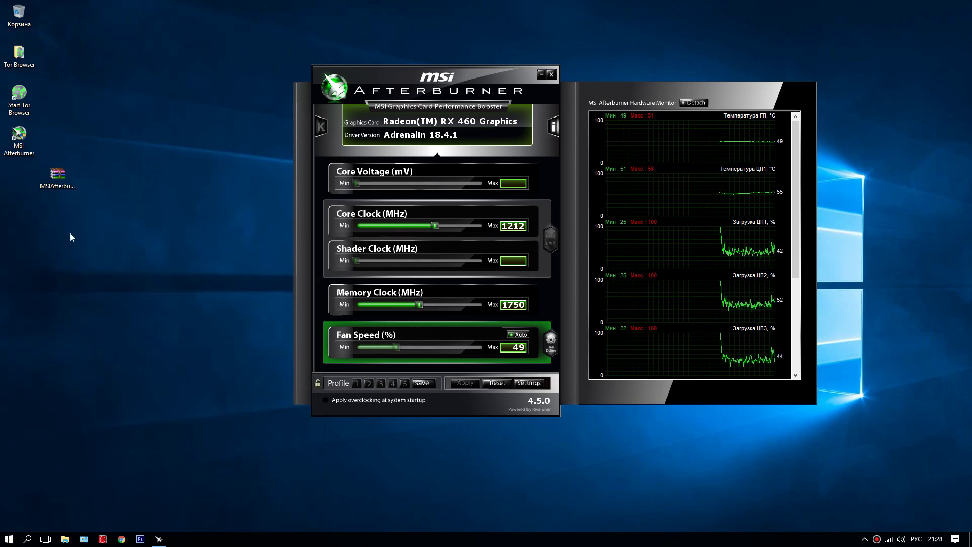
- Locate the RTSS application in the RivaTuner Statistics Server folder under Program Files (x86) on drive C, and close File Explorer
click(64, 539)
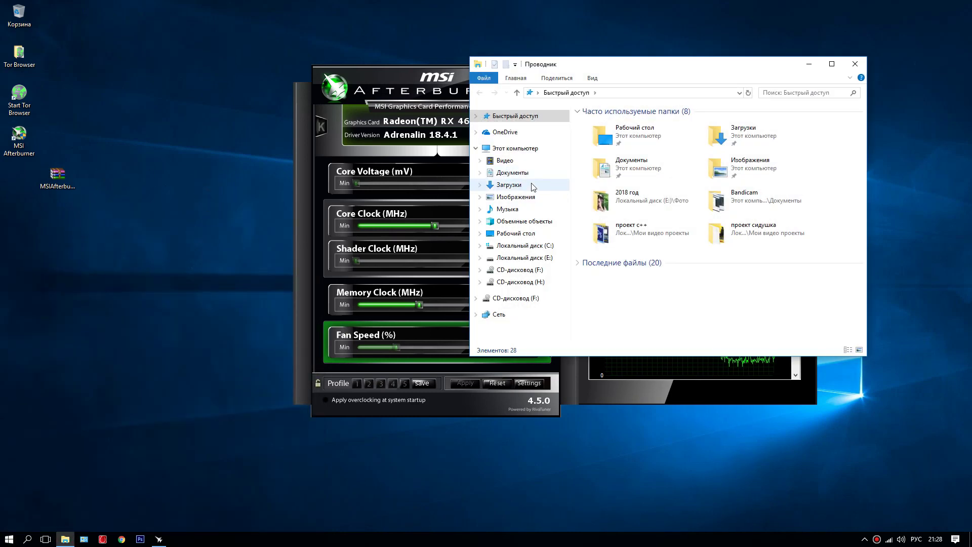
click(499, 148)
double_click(623, 266)
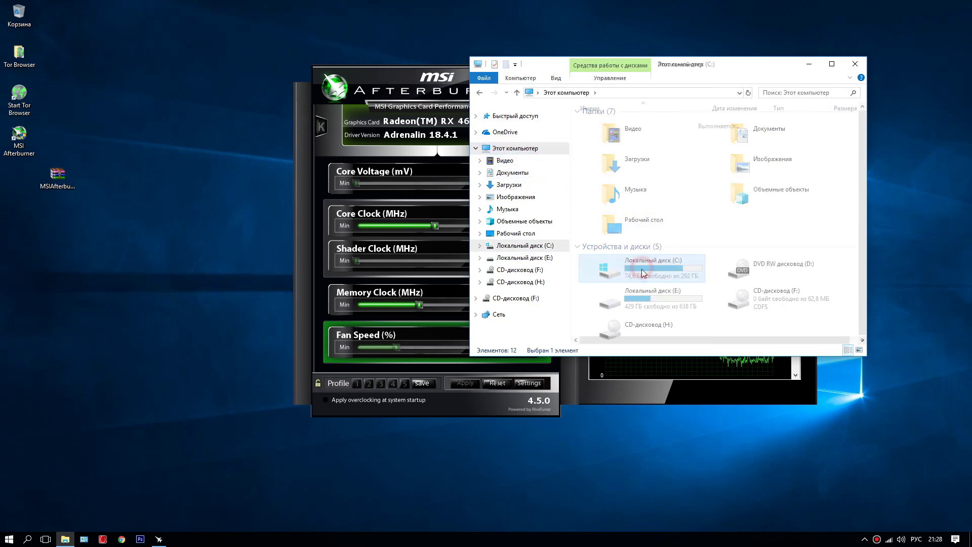
double_click(605, 144)
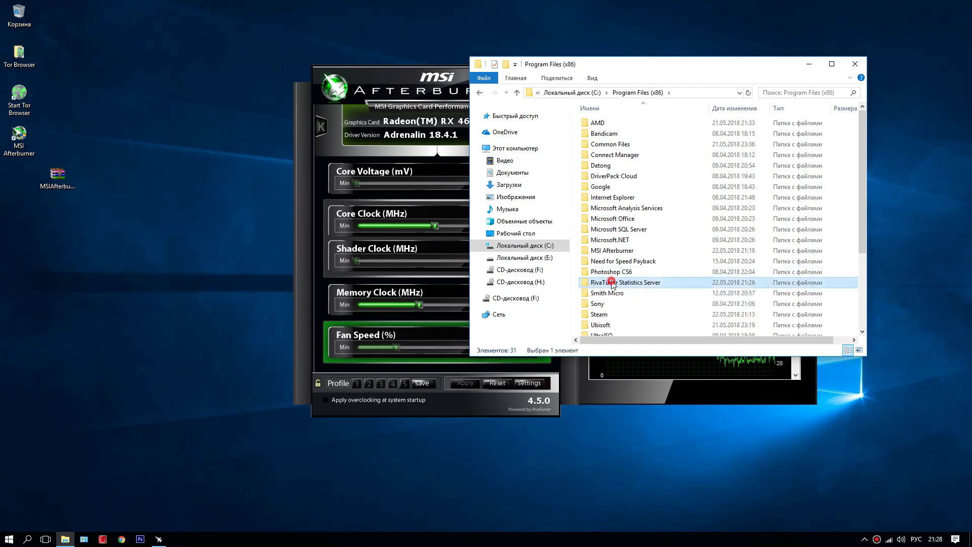
double_click(612, 283)
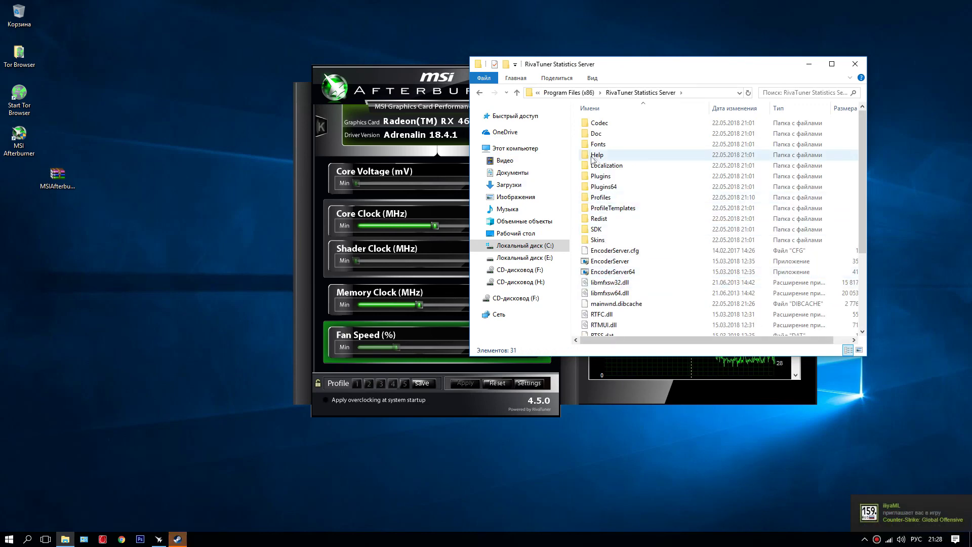
scroll(594, 243, down, 4)
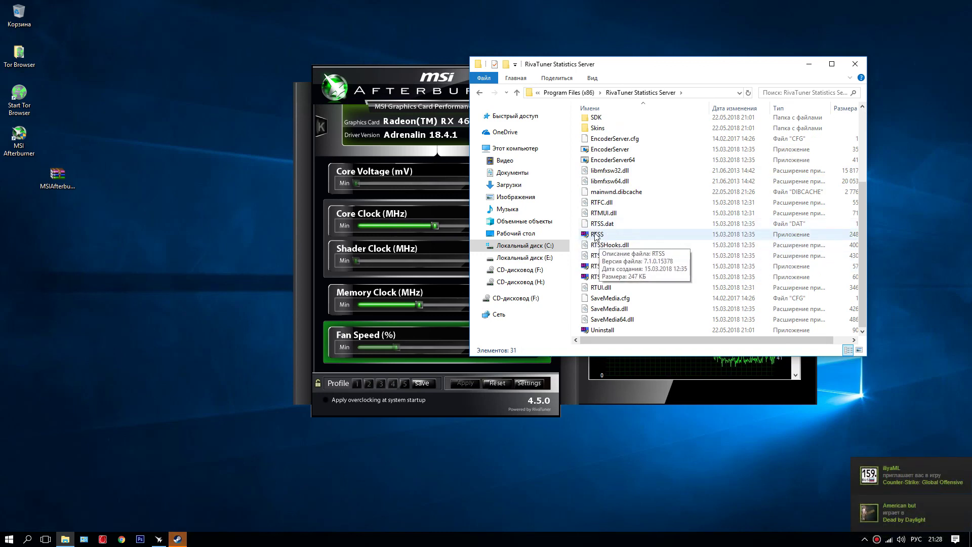
click(593, 234)
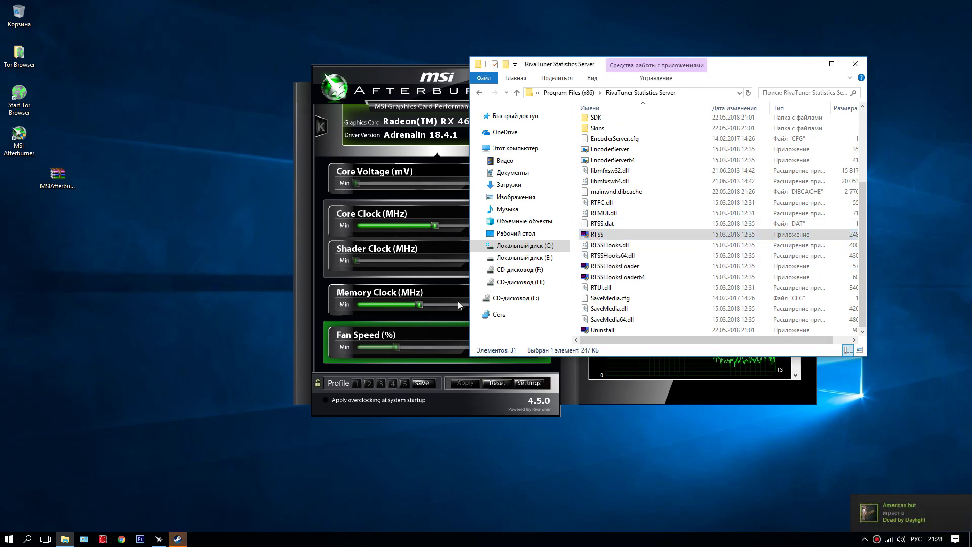
click(854, 66)
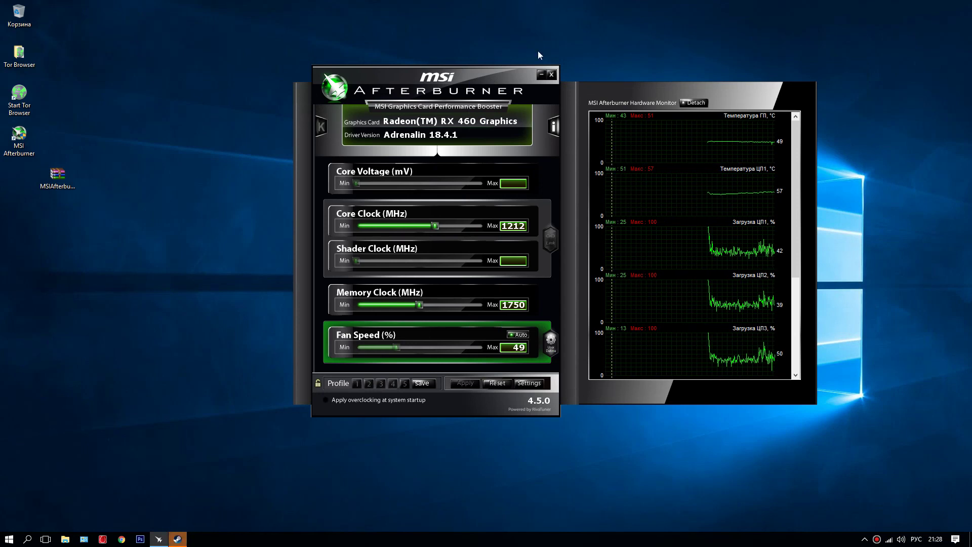
- Open the RivaTuner Statistics Server window from the hidden background apps
click(865, 539)
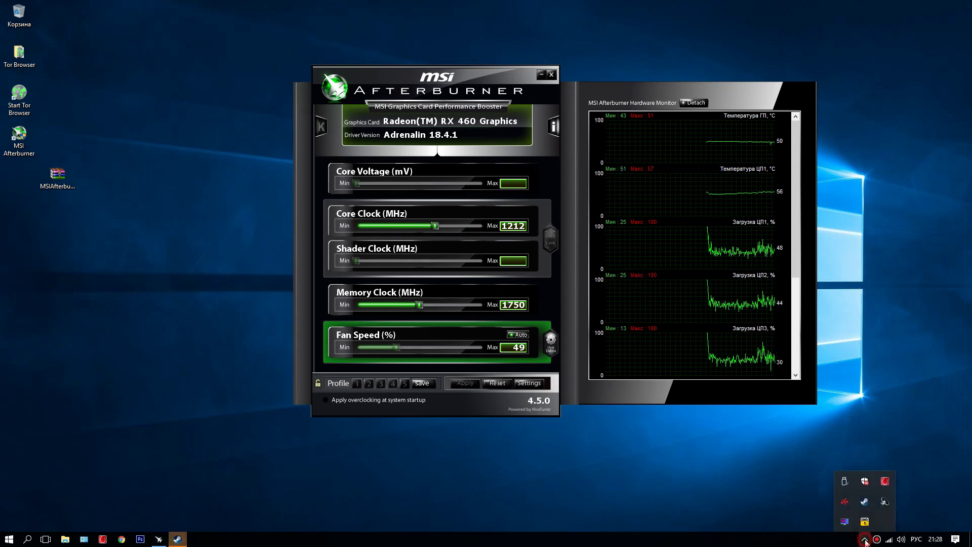
click(843, 521)
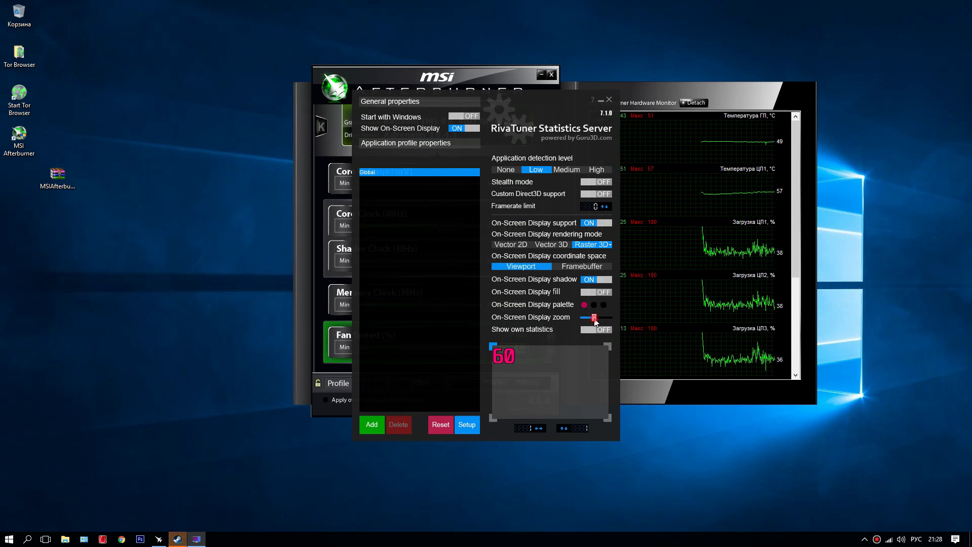
- Reduce the On-Screen Display zoom slightly and change the first palette colour to red with RGB 214, 4, 21
mouse_move(595, 318)
mouse_down()
mouse_move(584, 319)
mouse_move(592, 320)
mouse_up()
click(584, 304)
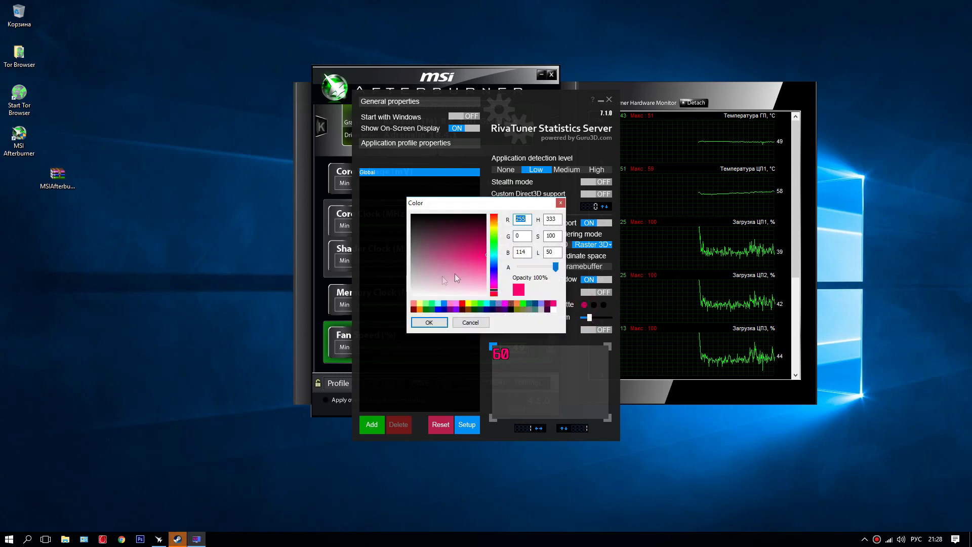
click(494, 294)
drag(481, 252, 484, 259)
click(484, 249)
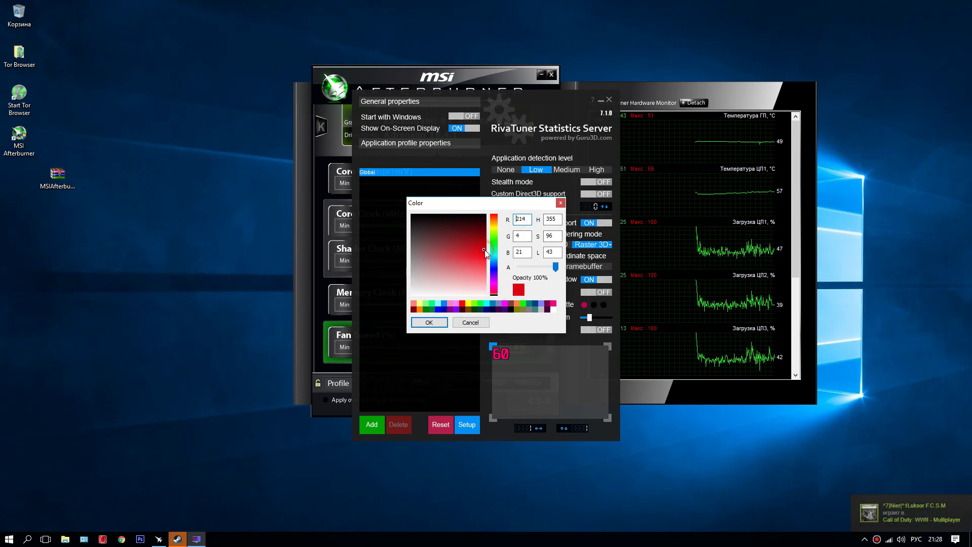
click(429, 322)
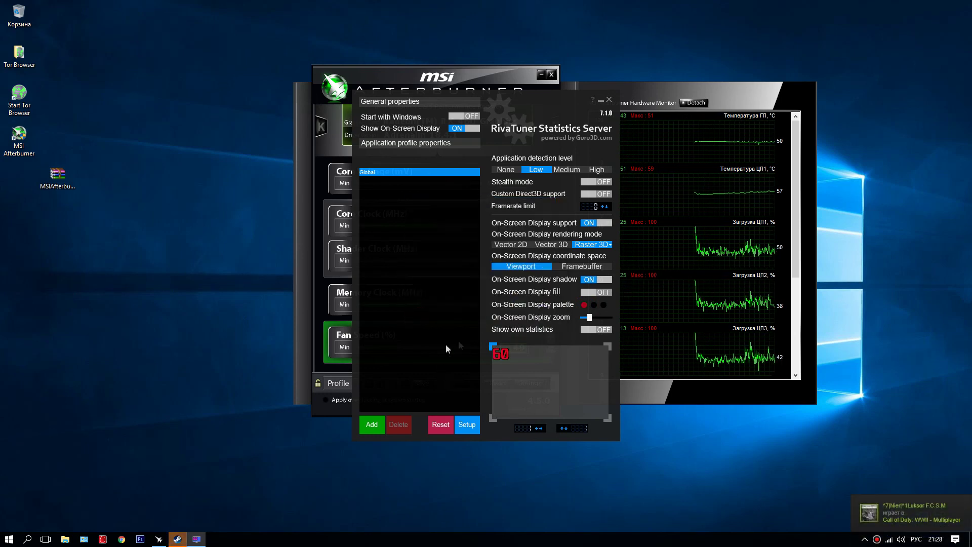
- Review the general properties in the RivaTuner Statistics Server setup, close them unchanged, and minimise the RivaTuner and MSI Afterburner windows
click(463, 427)
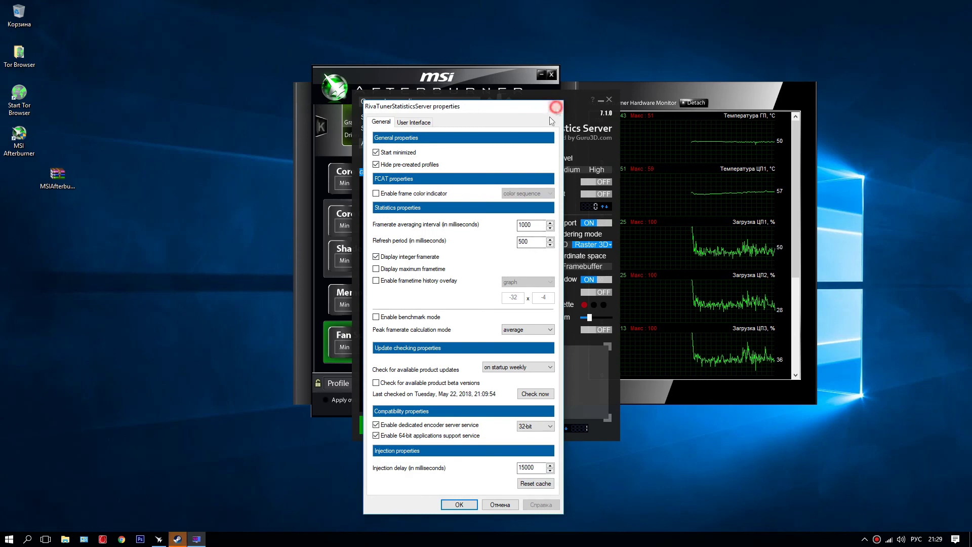
click(561, 102)
click(600, 100)
click(541, 75)
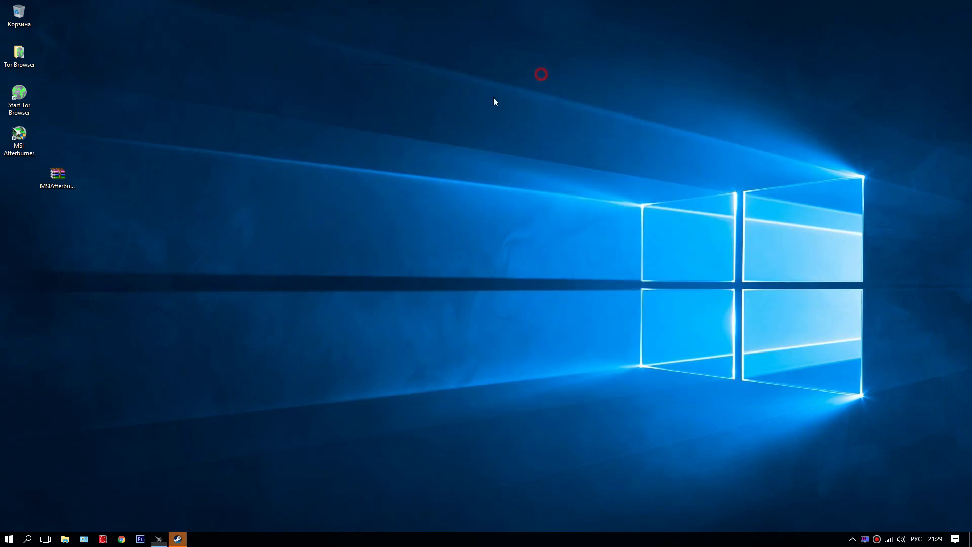
- Switch to Steam and launch The Witcher 3: Wild Hunt from the game library
click(9, 539)
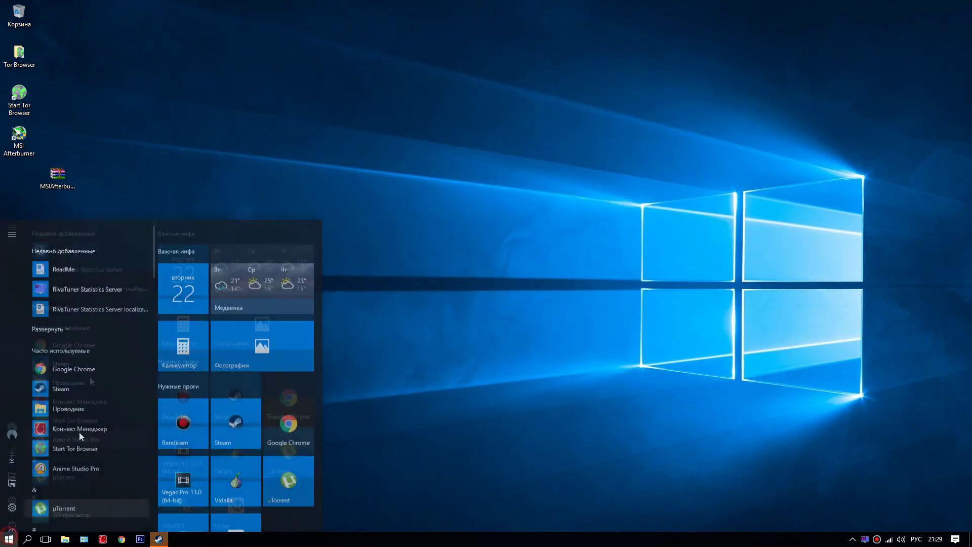
click(236, 381)
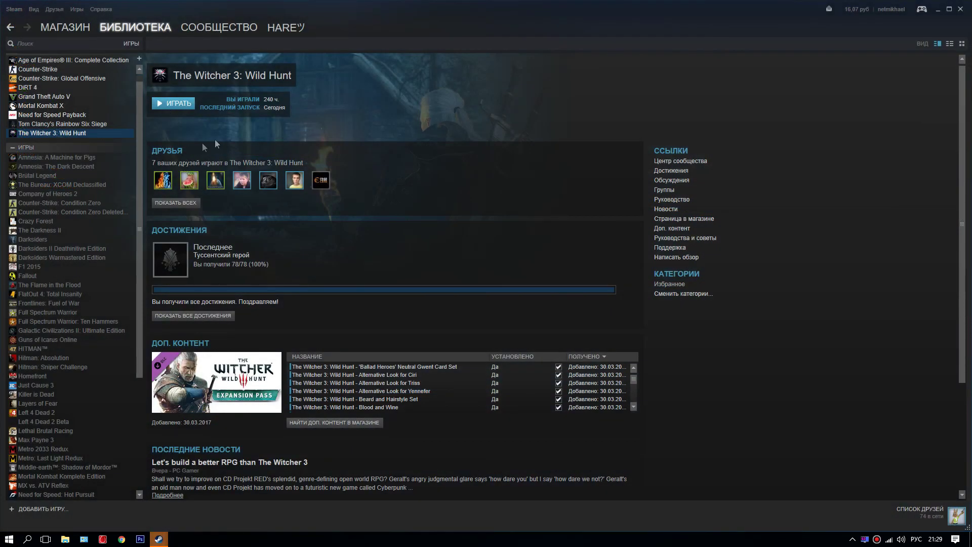
click(181, 105)
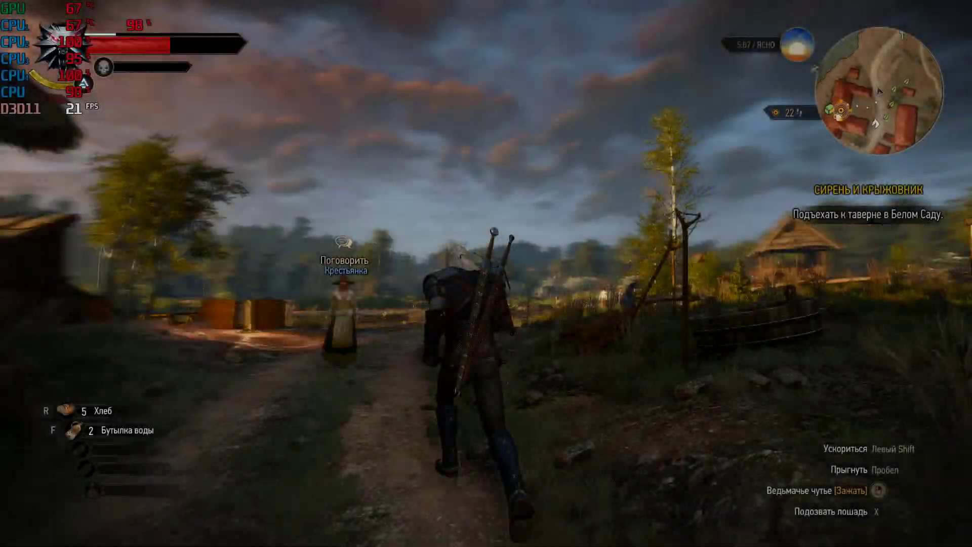
- Walk the character around in The Witcher 3 to examine the temperature, load and frame rate readings in the on-screen display
key(w)
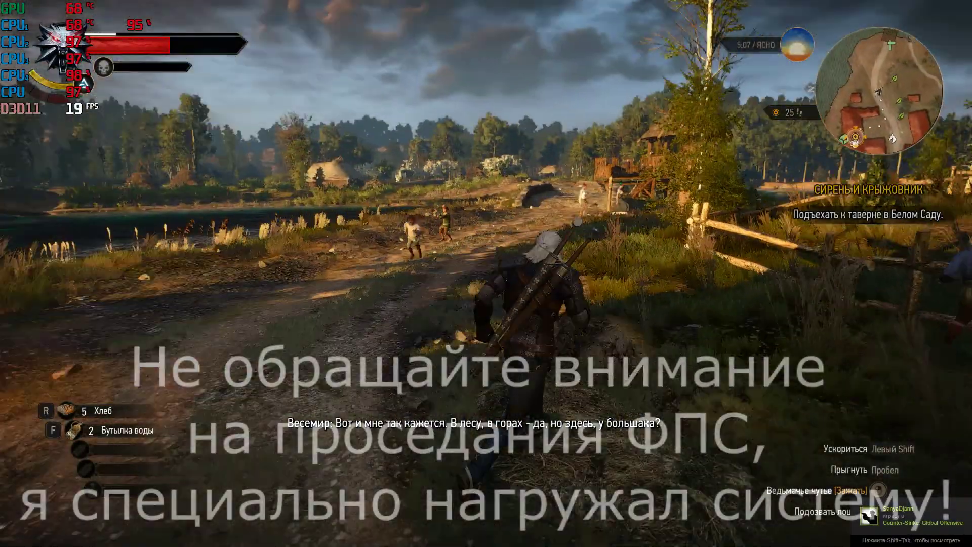
key(w)
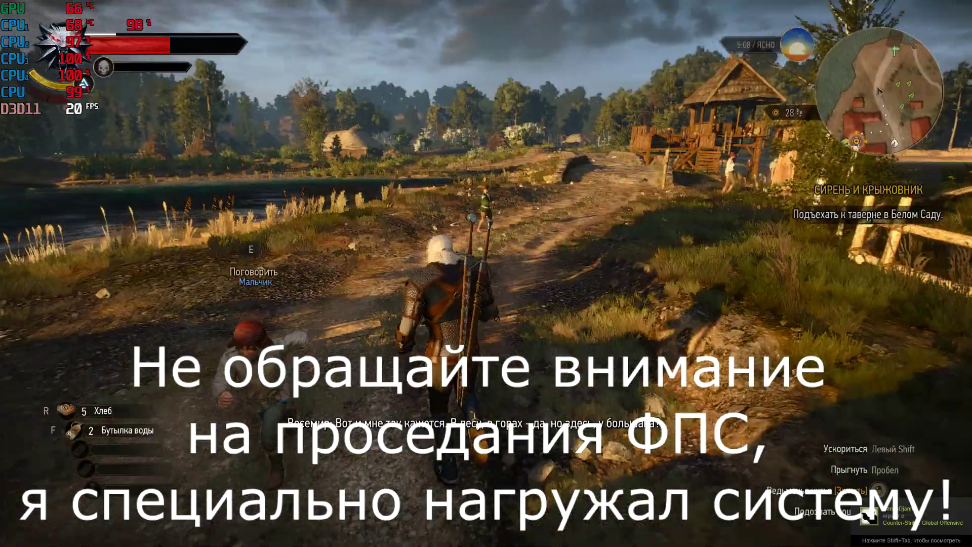
key(w)
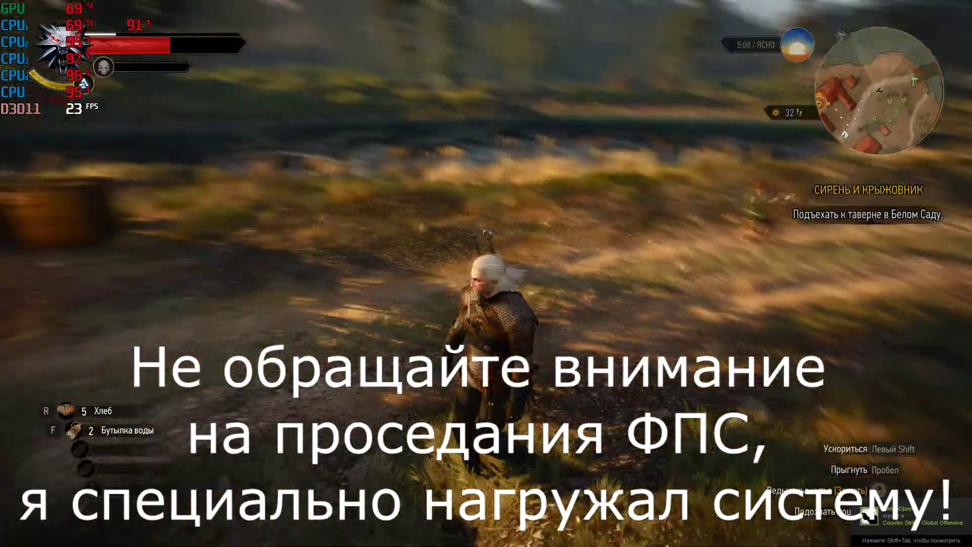
key(s)
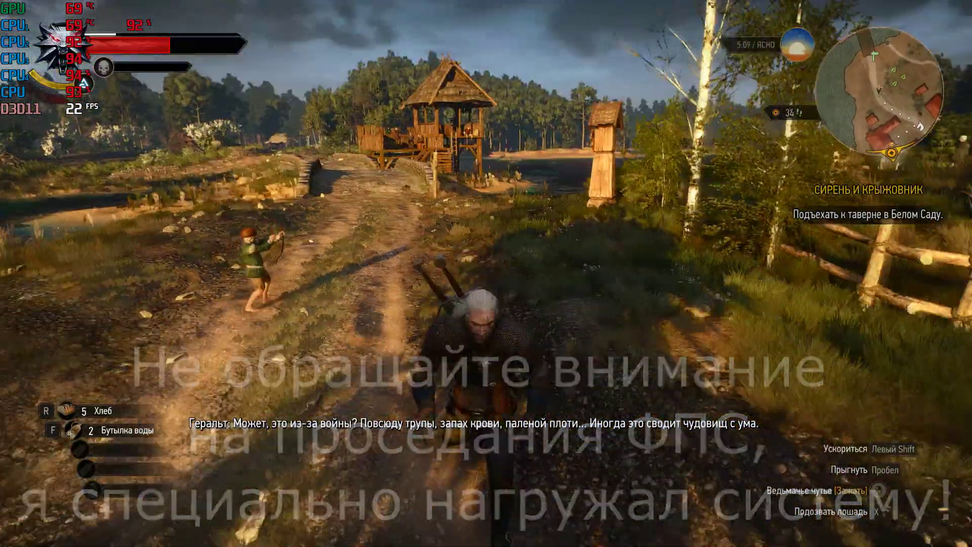
key(w)
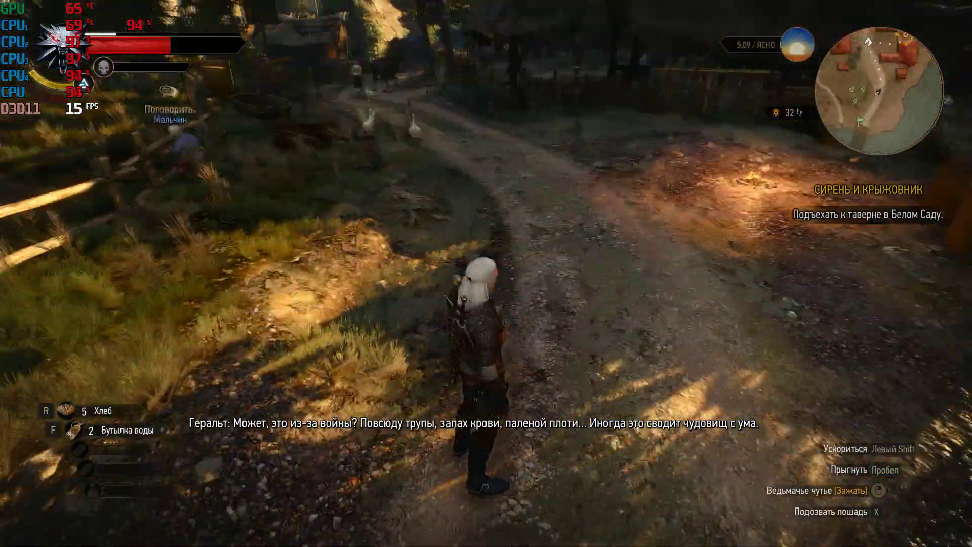
key(a)
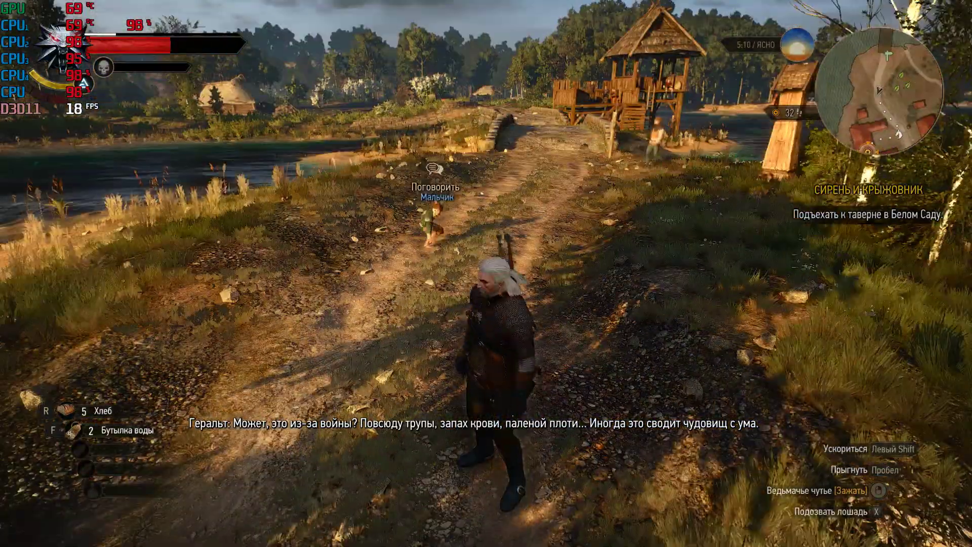
key(w)
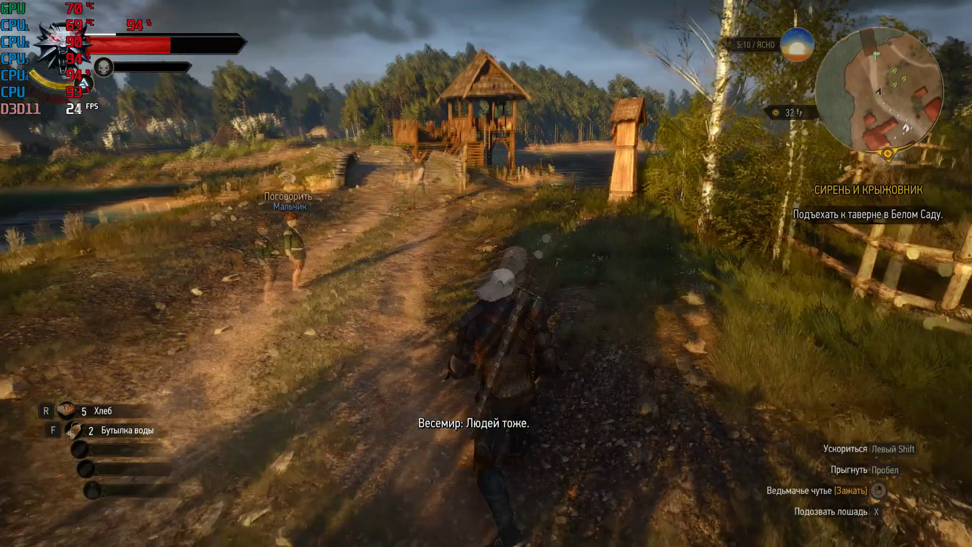